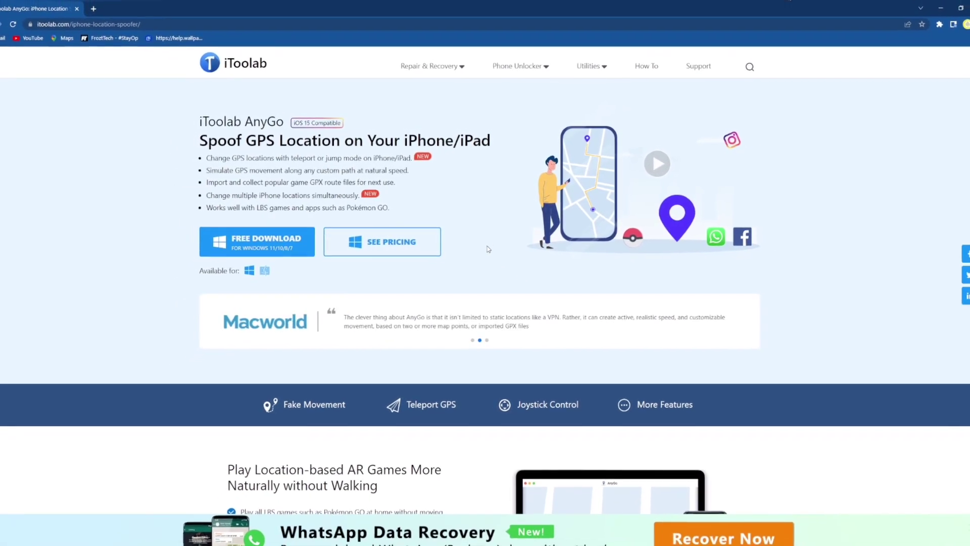
Examine the AnyGo headline, feature list and download options on the product page
drag(199, 121, 330, 132)
drag(186, 144, 511, 149)
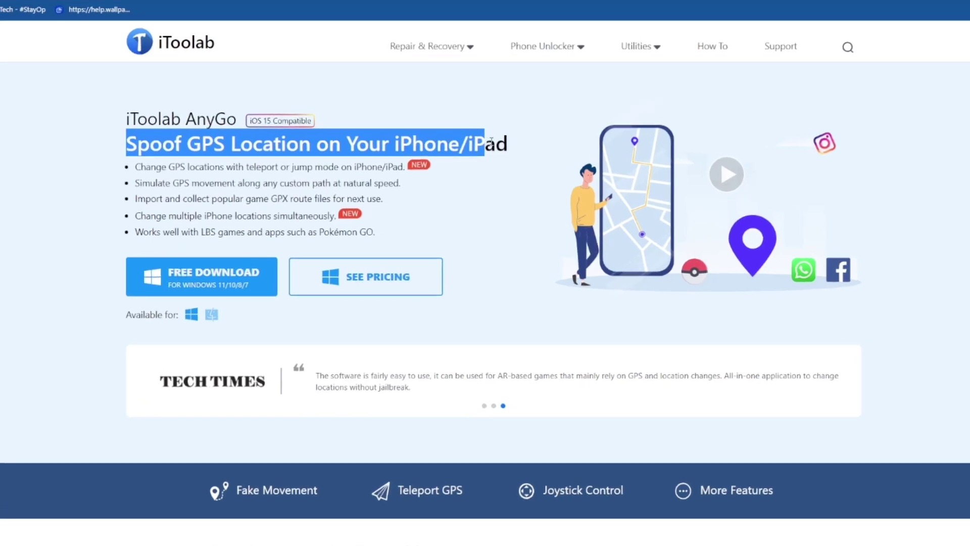
drag(92, 169, 214, 182)
click(470, 241)
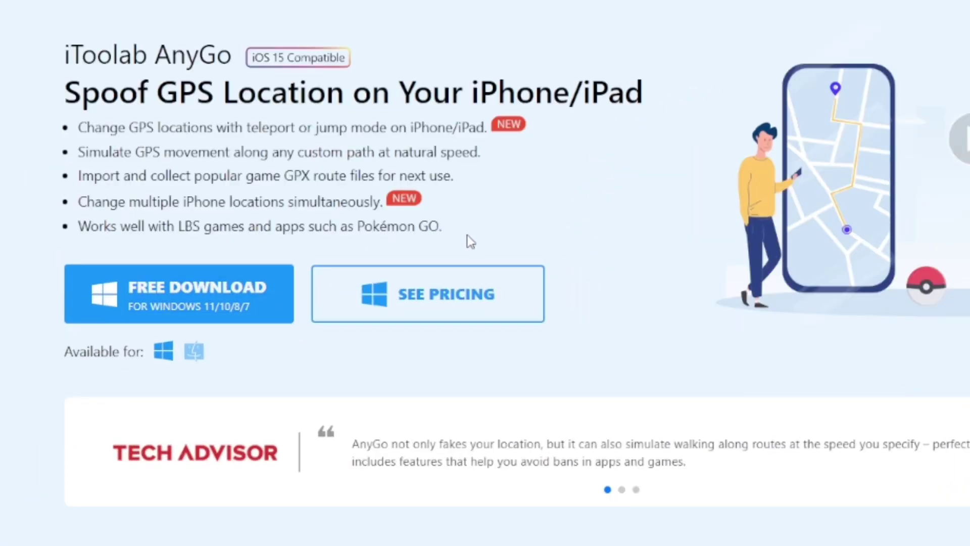
scroll(615, 429, down, 3)
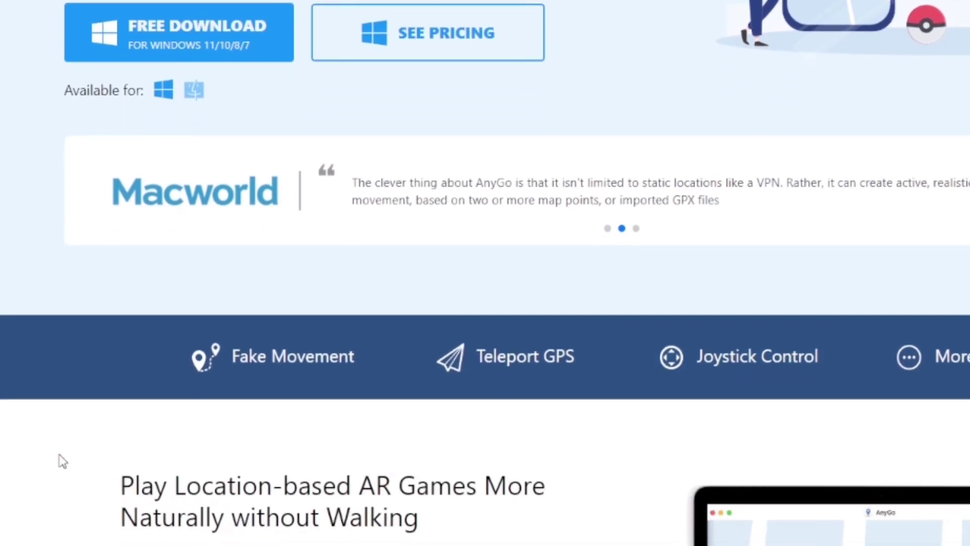
scroll(710, 394, up, 3)
drag(18, 279, 298, 332)
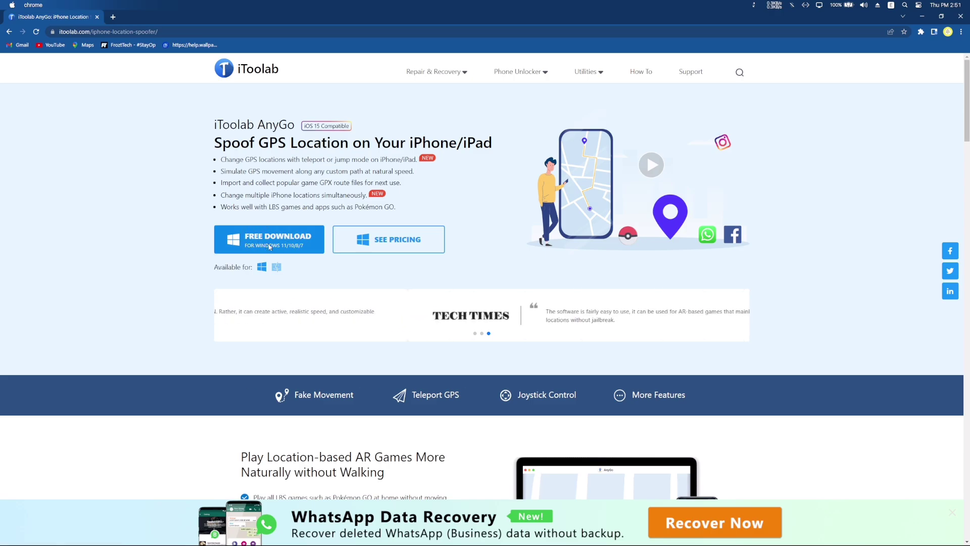
Download the free AnyGo installer for Windows and show its download page
click(270, 247)
click(59, 19)
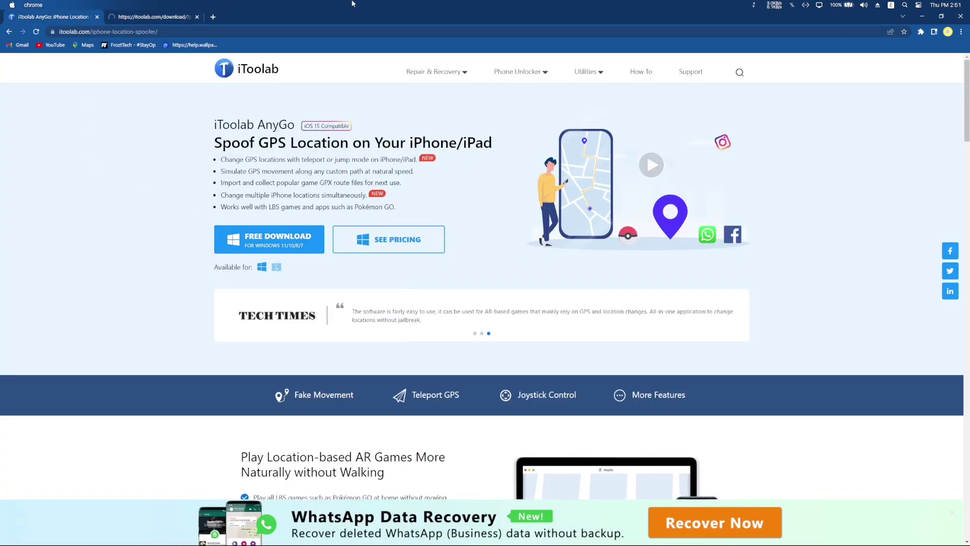
click(167, 18)
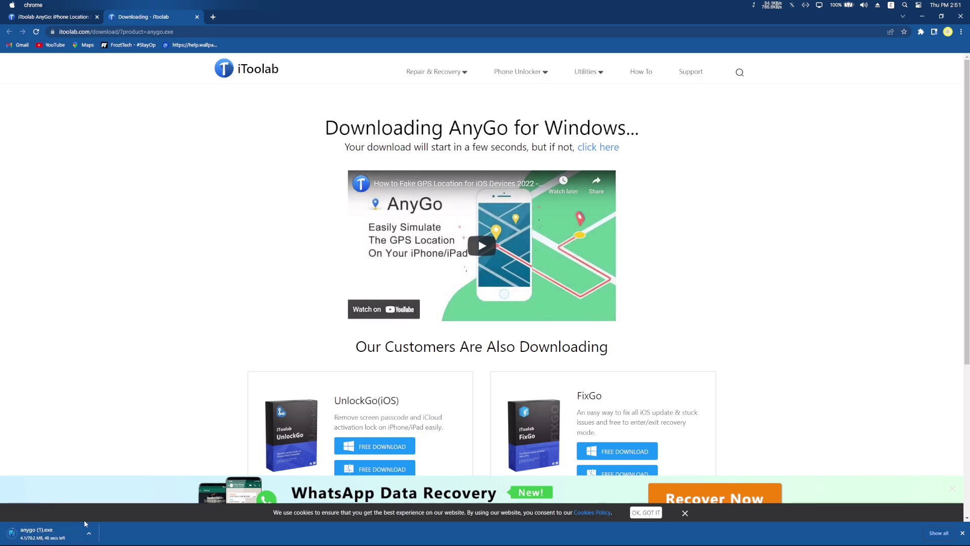
click(54, 18)
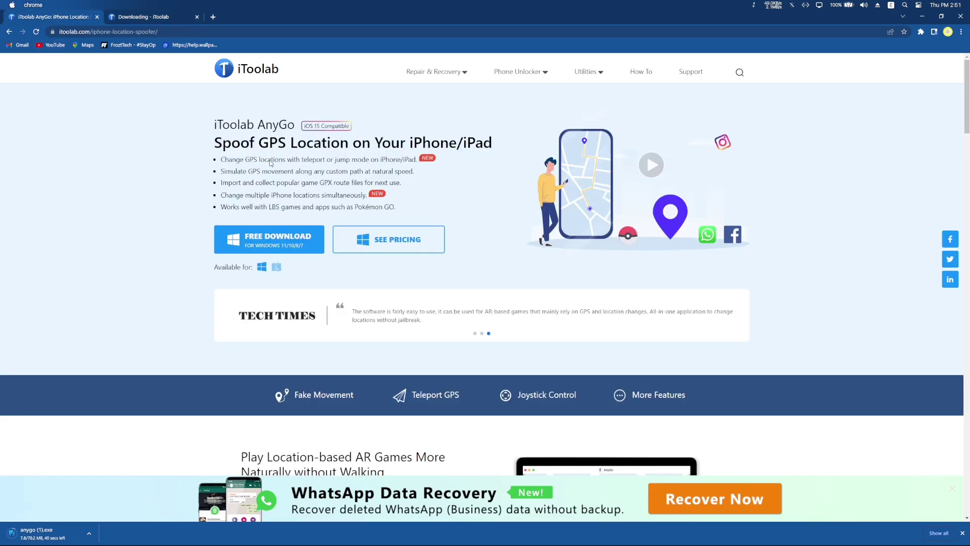
drag(214, 125, 493, 215)
click(492, 216)
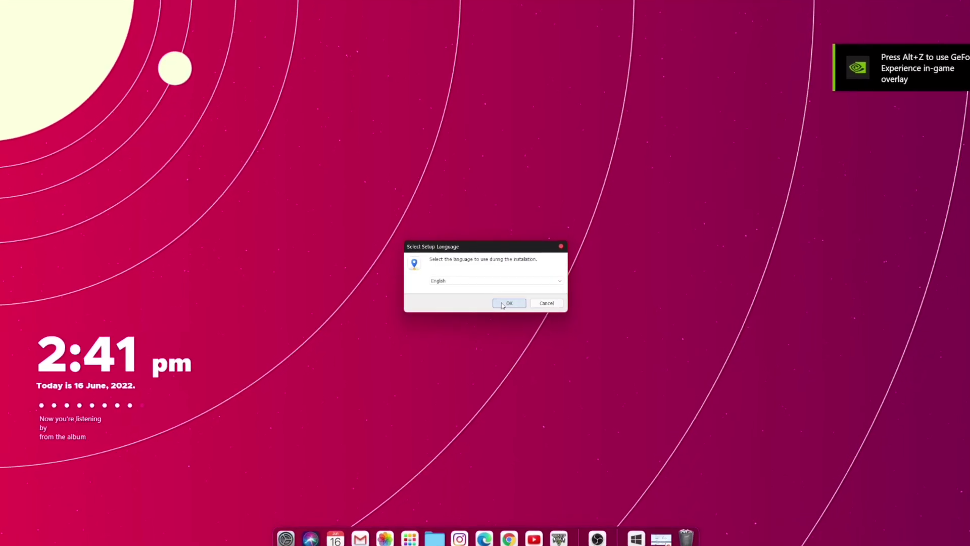
click(504, 301)
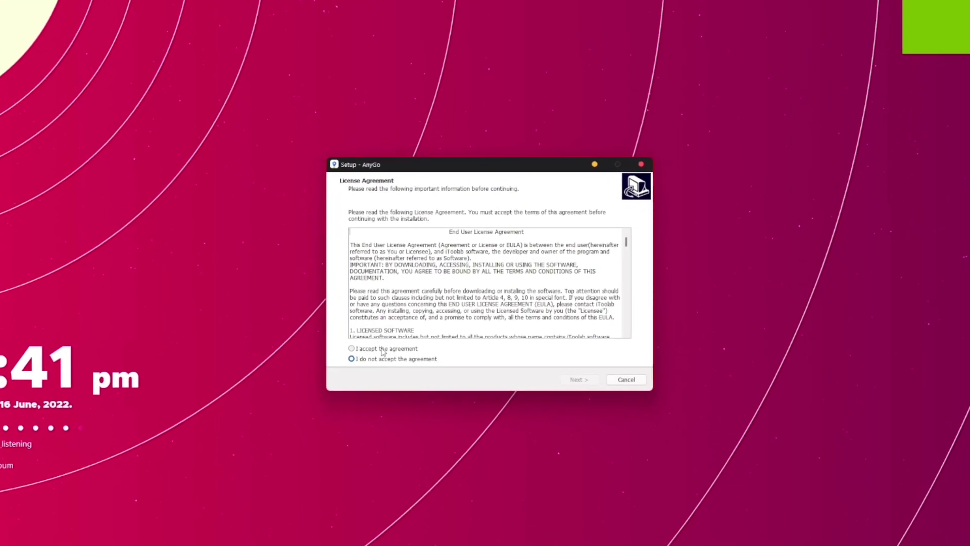
Install AnyGo by accepting the license agreement, keeping the default folder and desktop shortcut, and launch it on finishing
click(382, 349)
scroll(425, 319, down, 15)
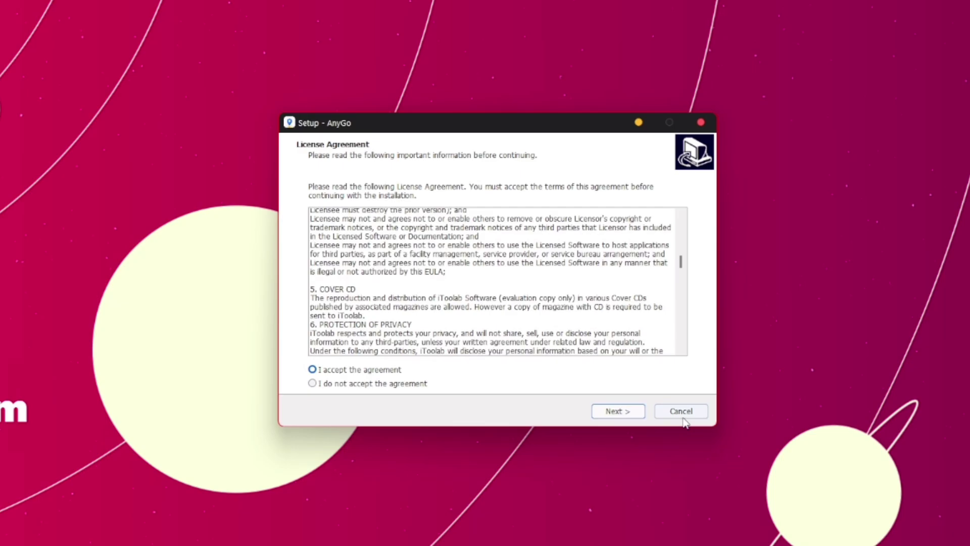
scroll(657, 329, down, 5)
click(618, 410)
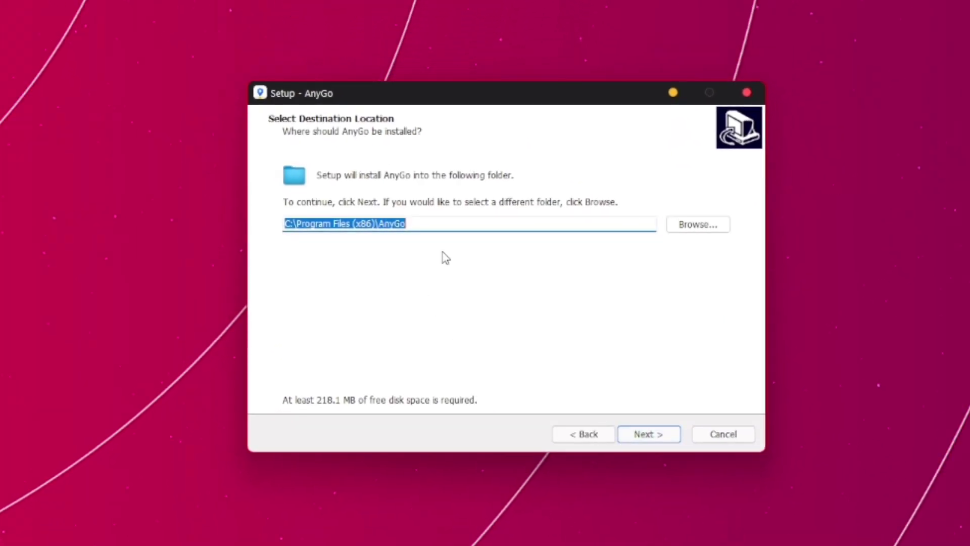
click(635, 441)
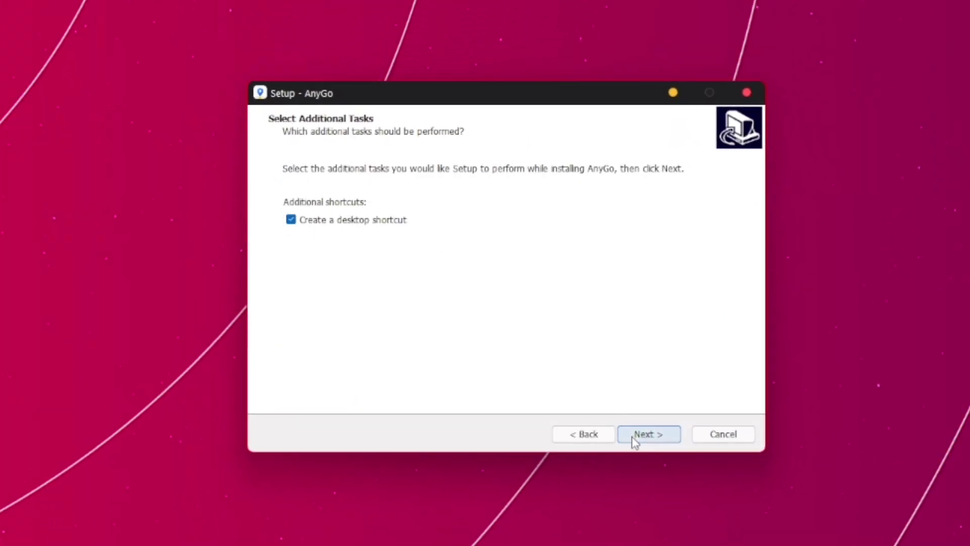
click(635, 440)
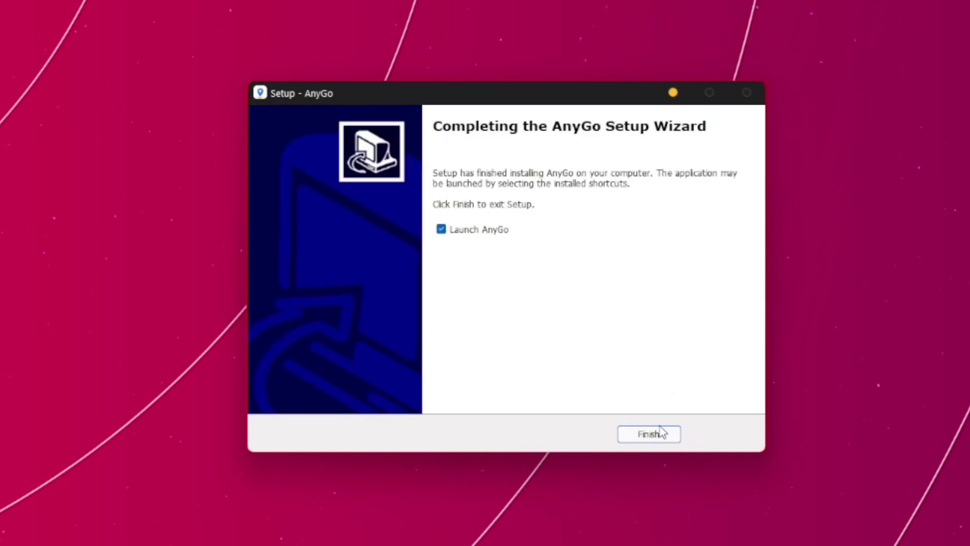
click(660, 434)
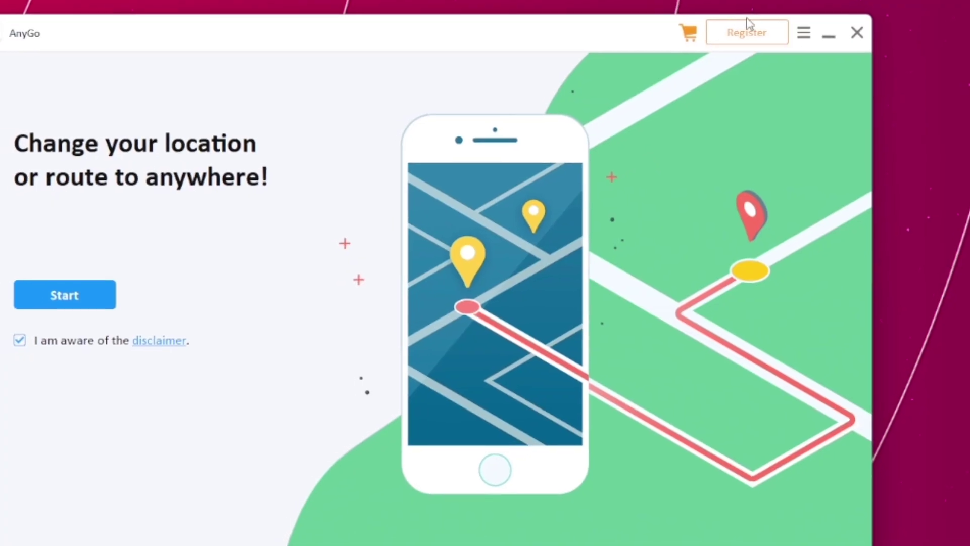
Register AnyGo by entering the licensed e-mail and the registration code
click(748, 27)
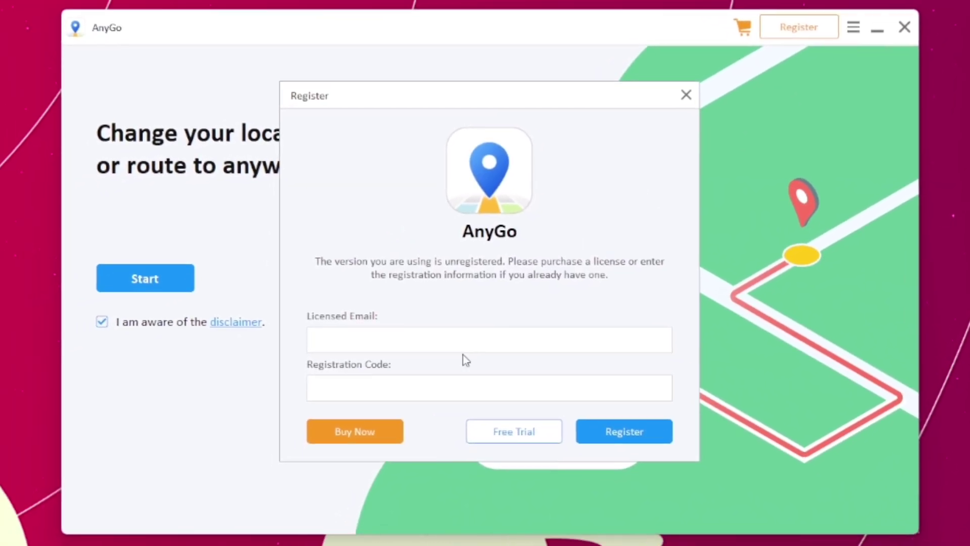
click(463, 344)
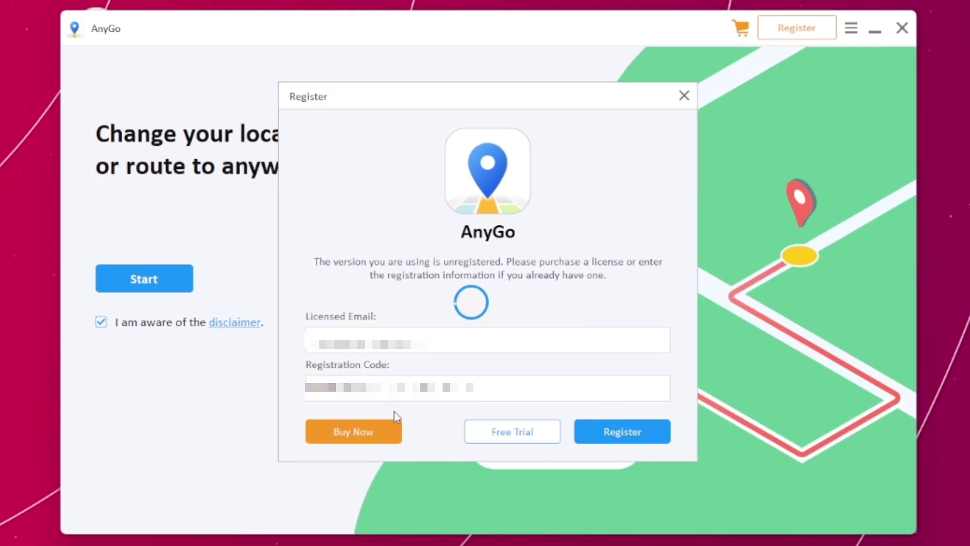
click(662, 329)
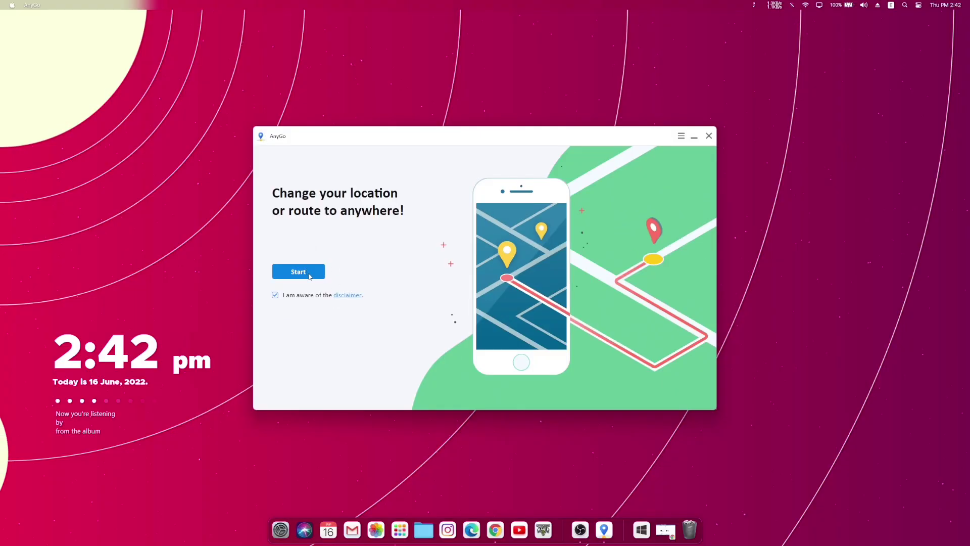
Start AnyGo with the connected iPhone and teleport the location to a map spot about 190 m west
click(298, 271)
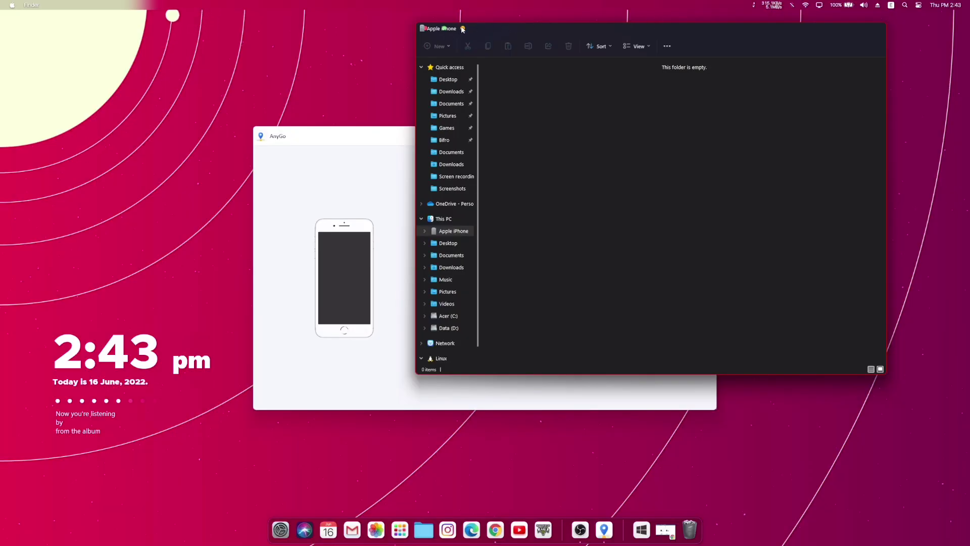
click(463, 29)
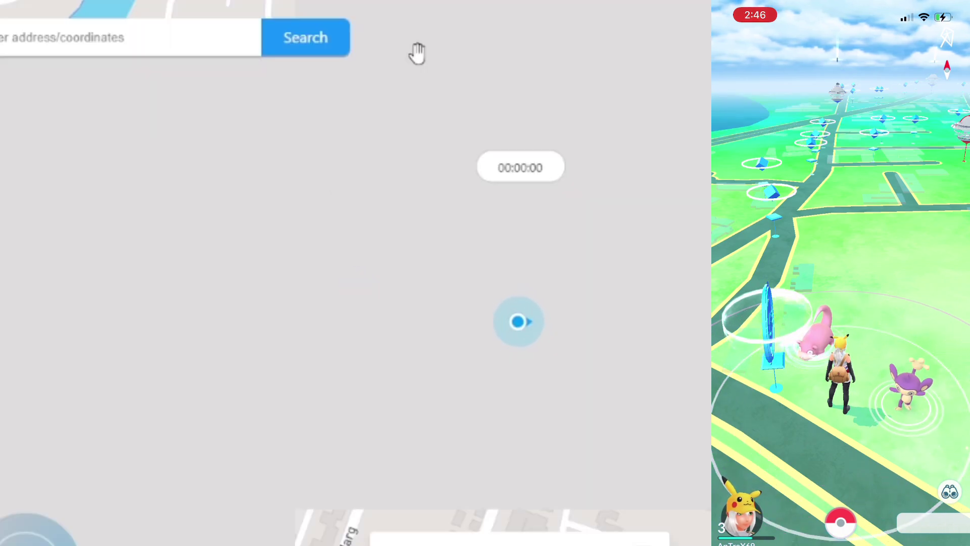
click(363, 329)
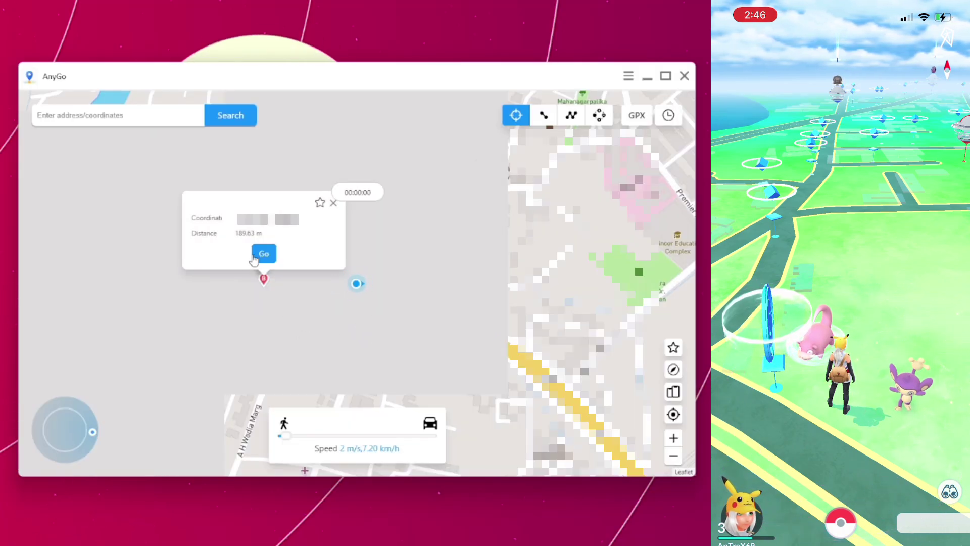
click(254, 258)
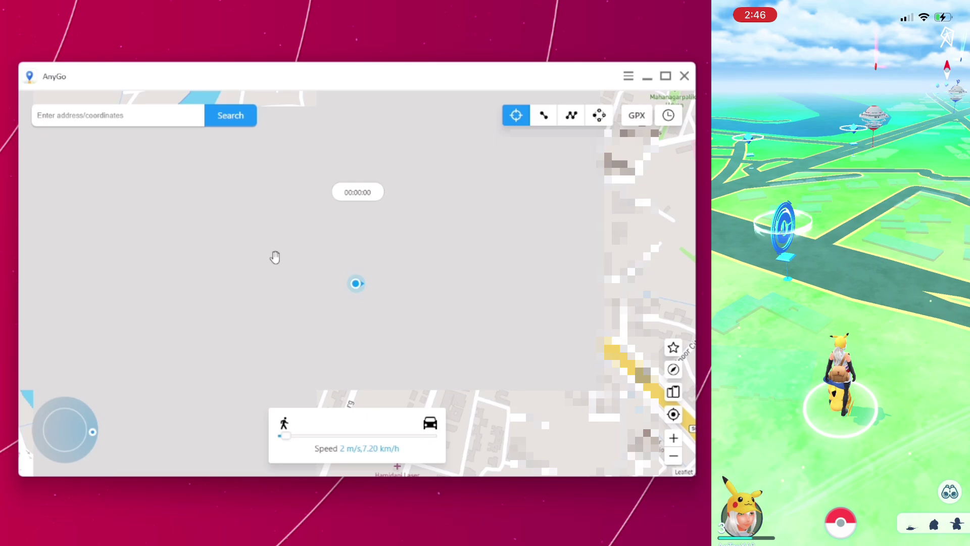
Search for "new york", choose City of New York, New York, United States, and teleport there
text(new york)
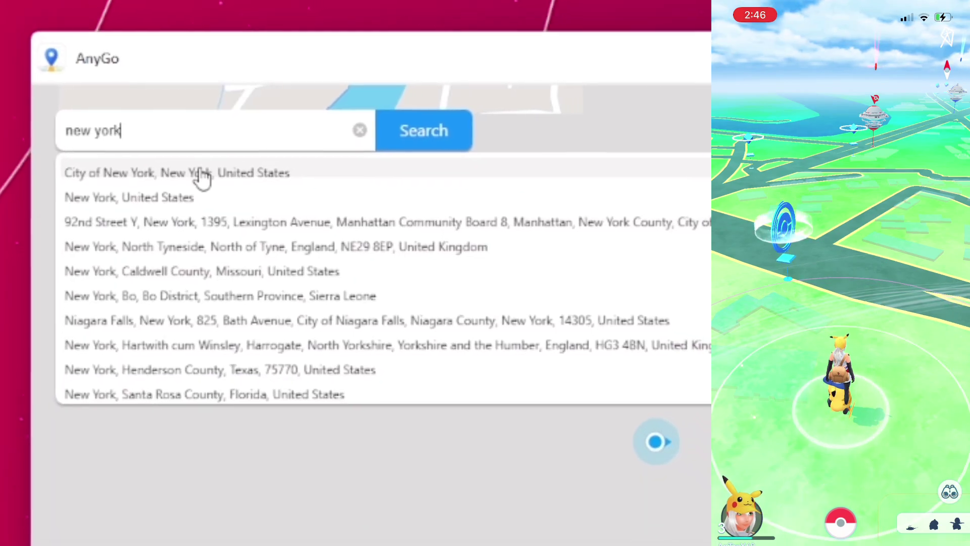
click(202, 175)
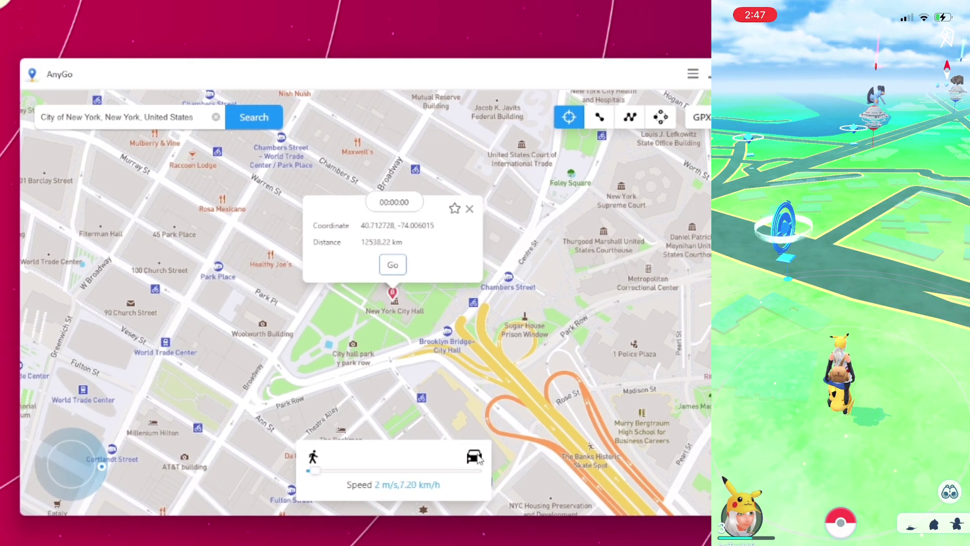
click(381, 259)
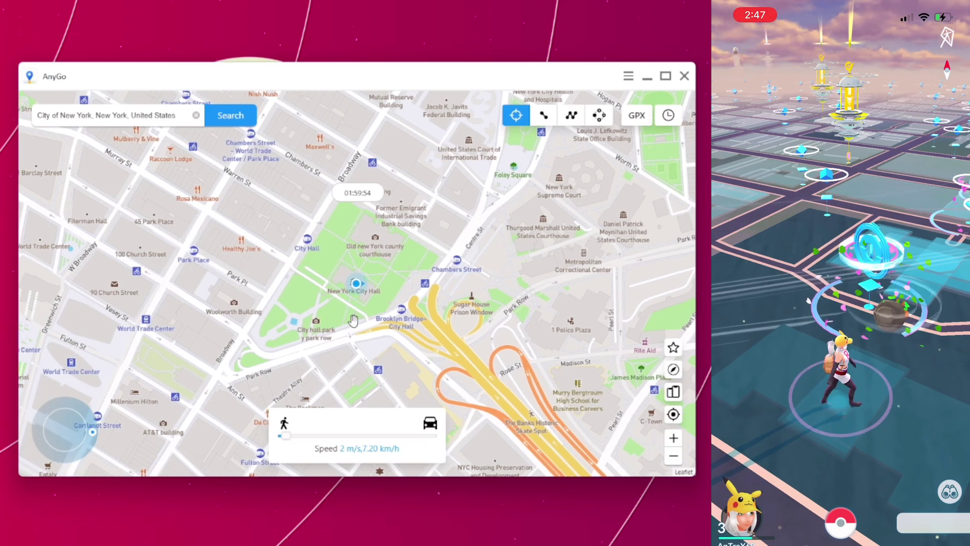
Try a two-spot A->B->A route with one loop near New York City Hall
drag(359, 326, 399, 164)
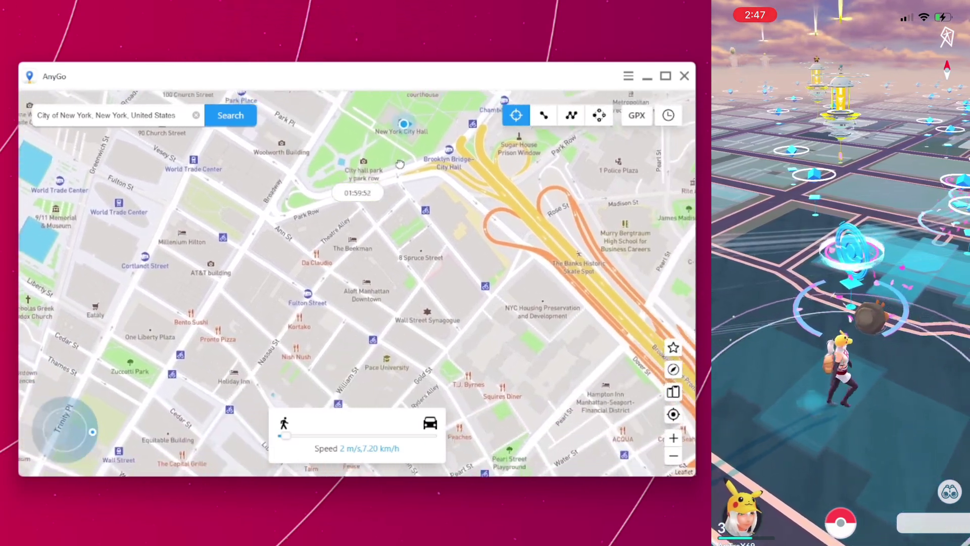
click(544, 115)
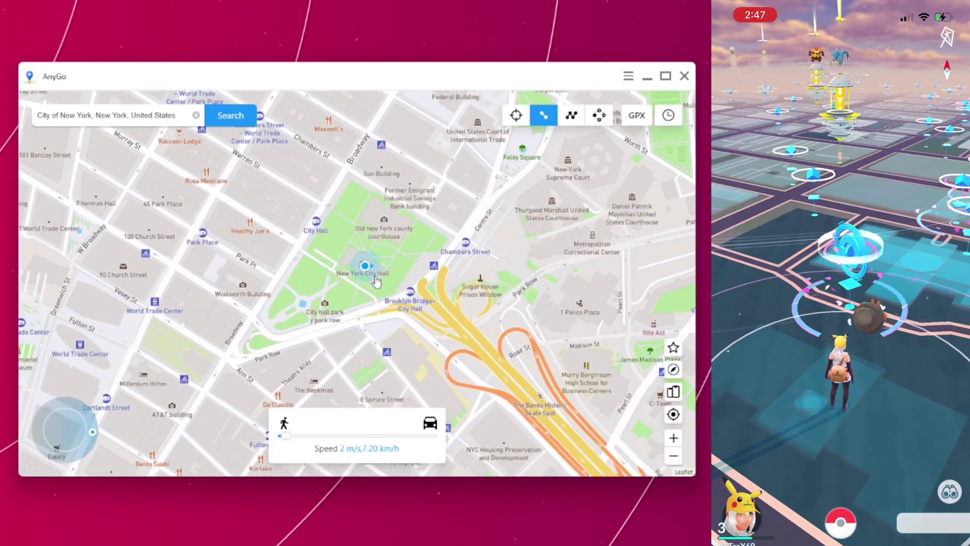
click(376, 281)
click(375, 237)
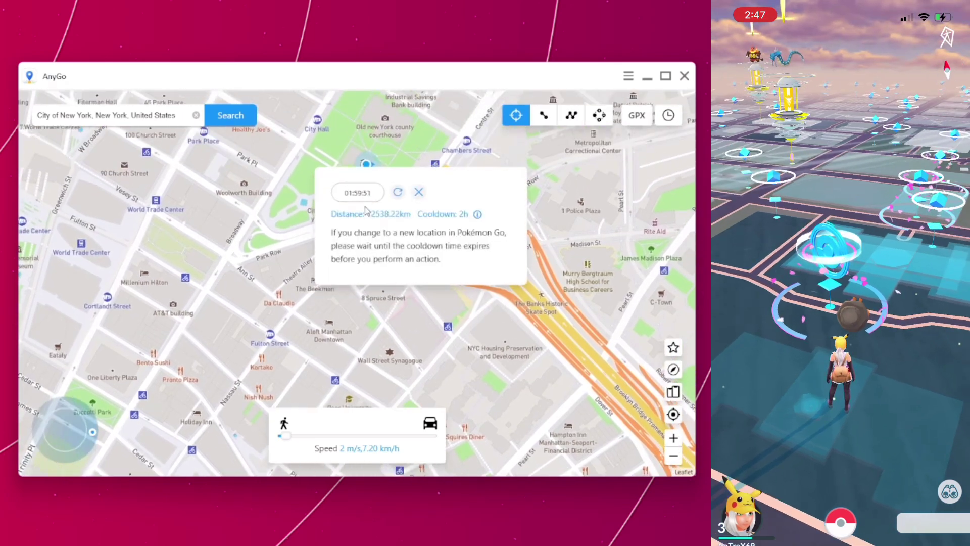
drag(368, 211, 366, 313)
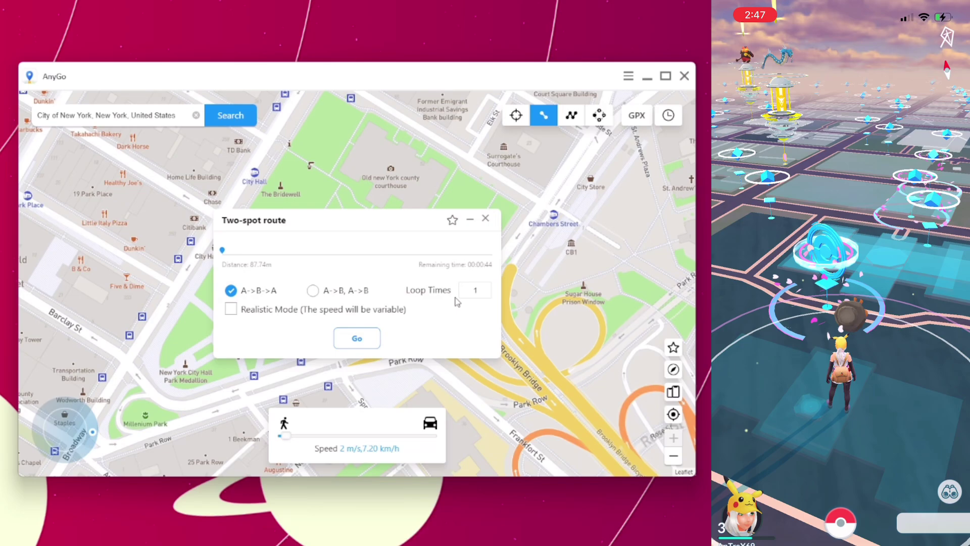
click(356, 338)
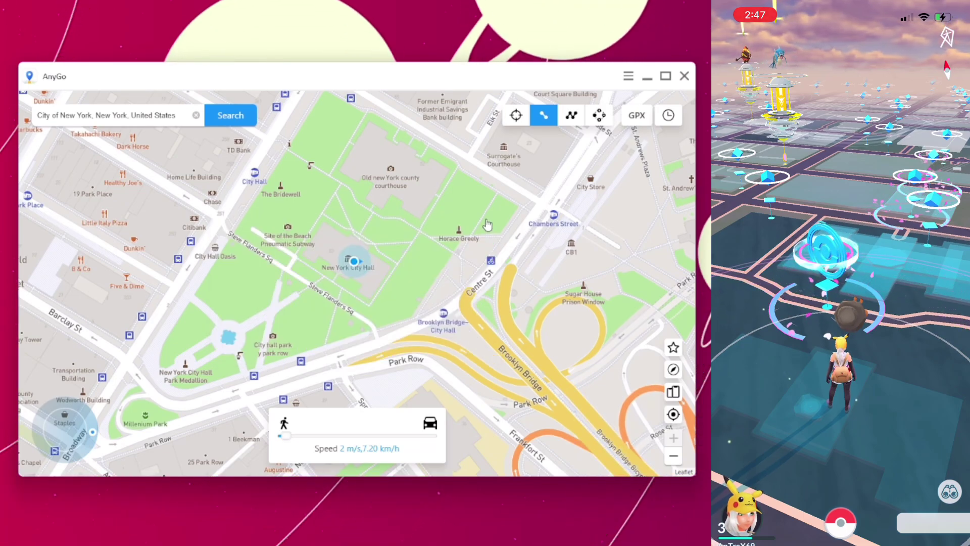
Switch back to teleport mode and move the location to Steve Flanders Sq, beside New York City Hall
click(515, 120)
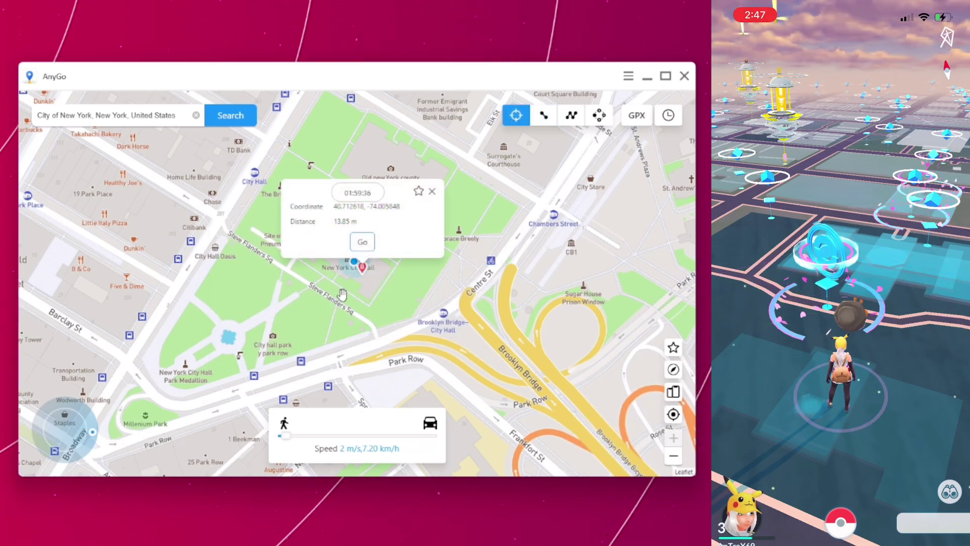
click(307, 260)
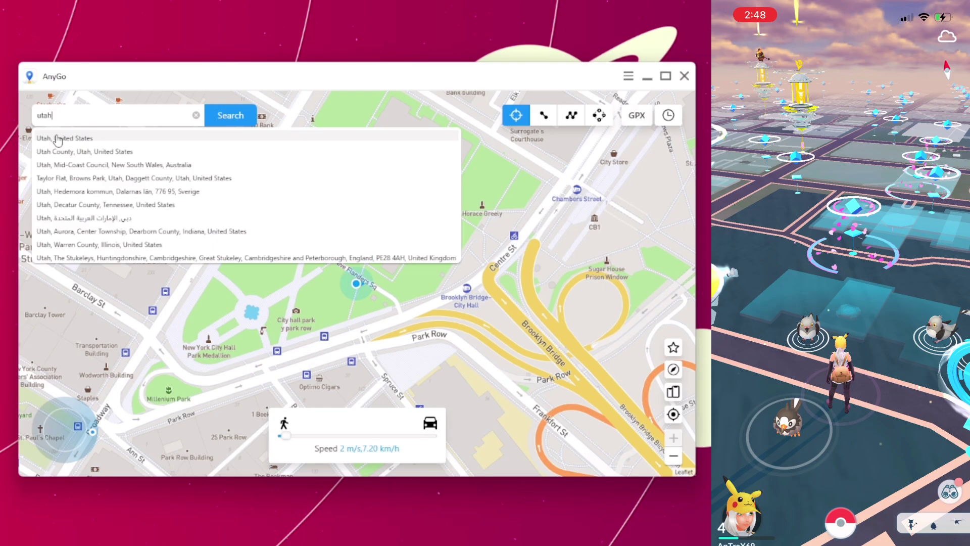
Look up Utah, United States and teleport the location there
click(64, 137)
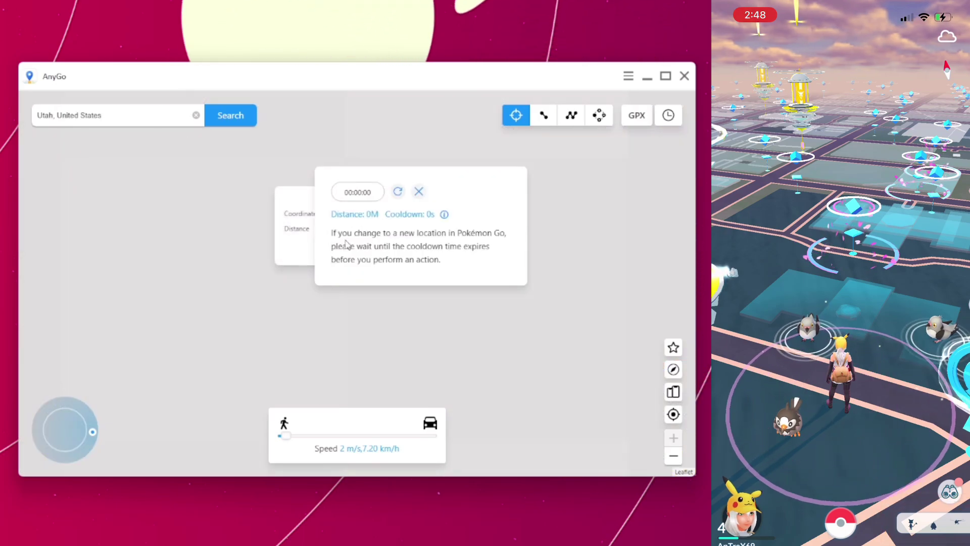
click(365, 252)
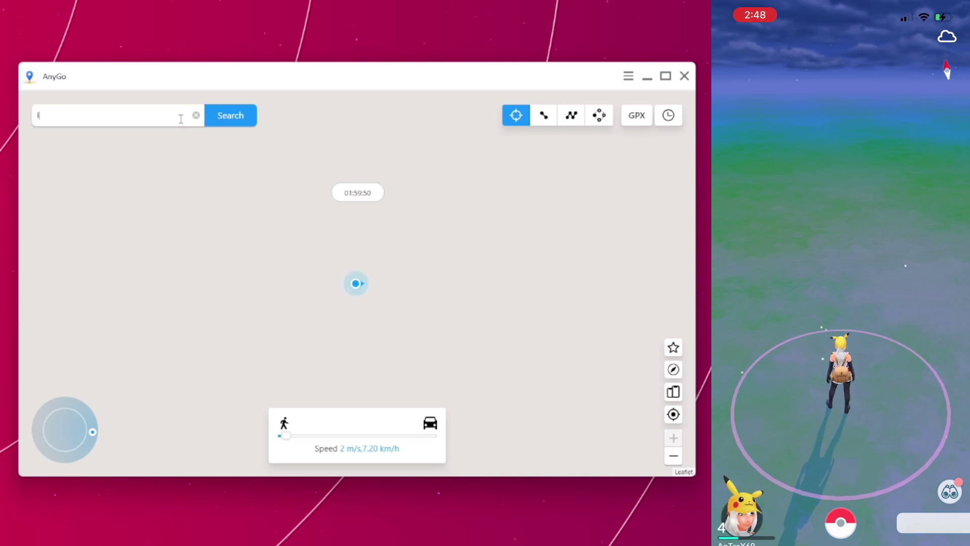
Search for "india", choose the National Academy of Sciences, India result in Prayagraj, and teleport there
key(Return)
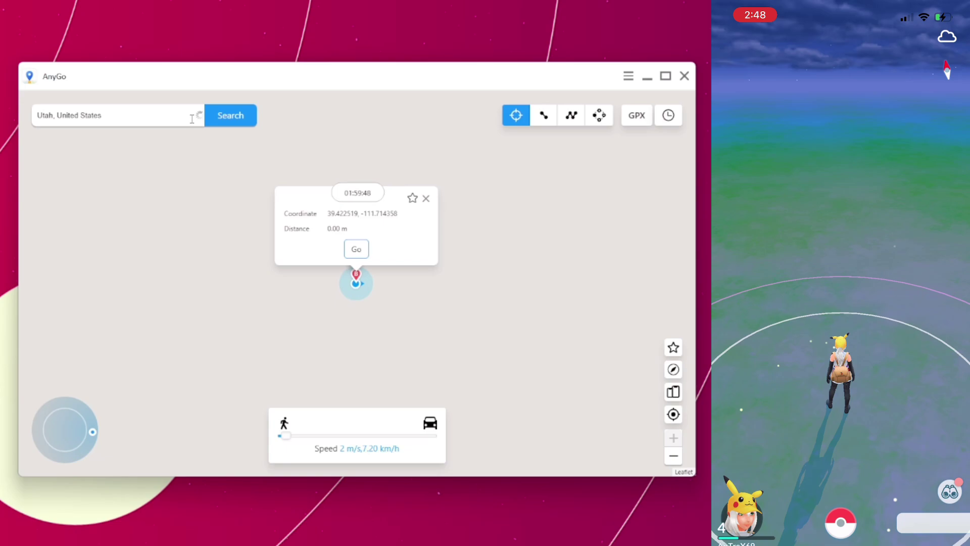
click(196, 115)
text(i)
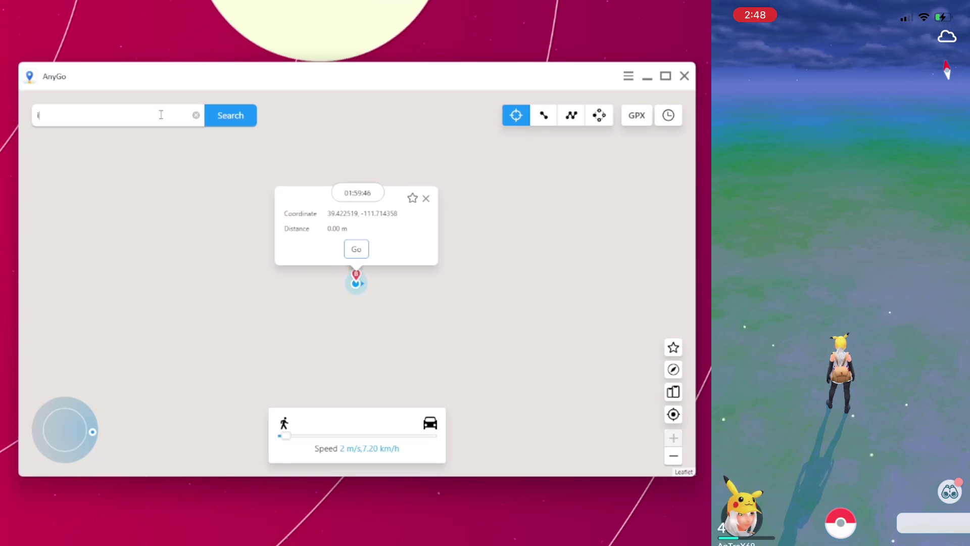
text(ndia)
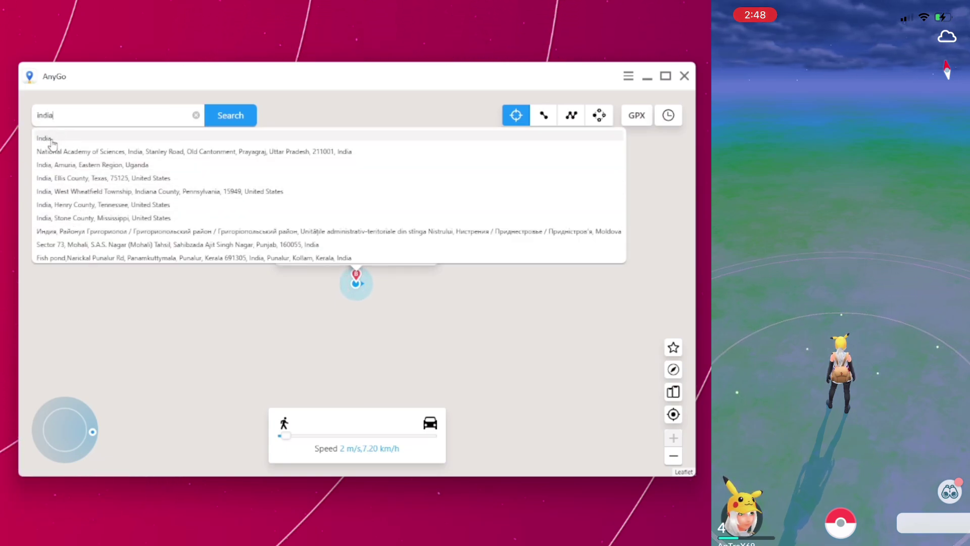
click(120, 151)
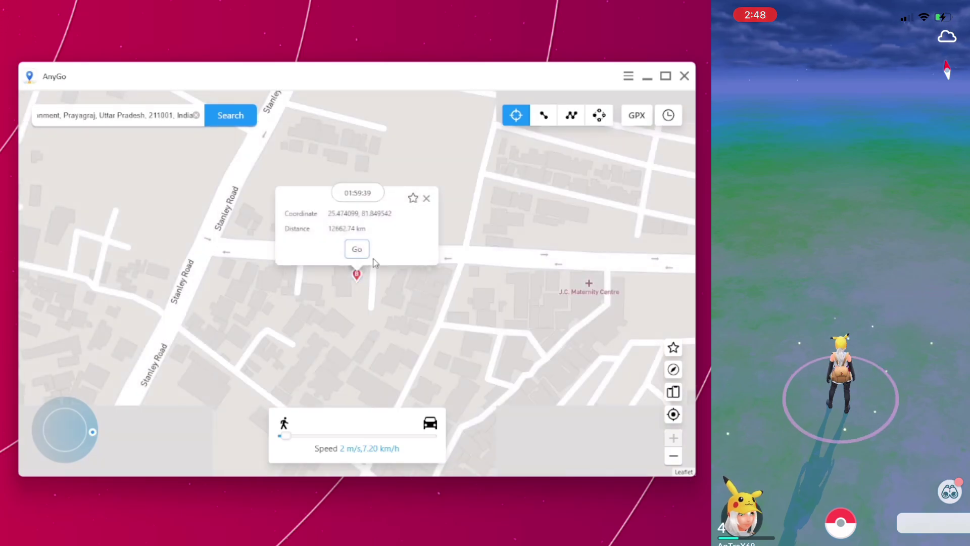
click(358, 249)
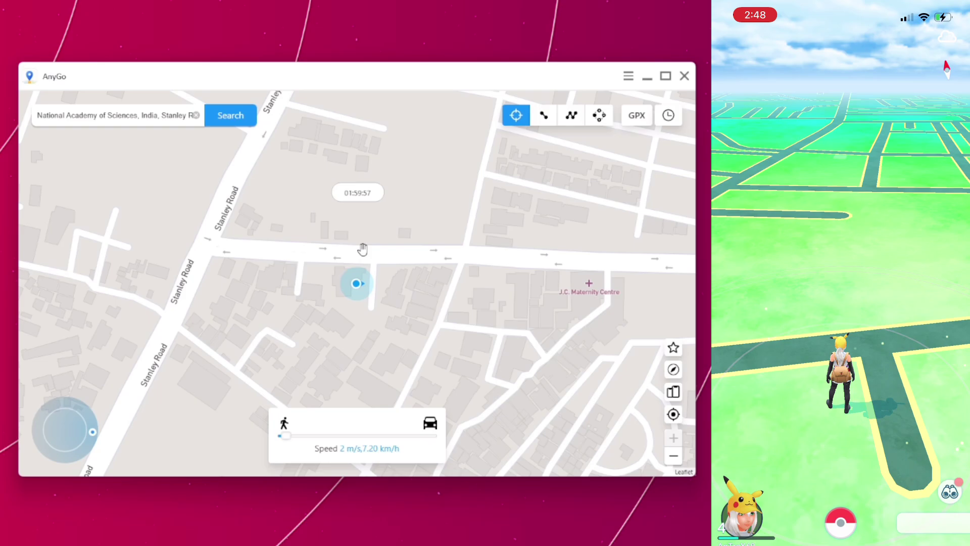
Walk the location south and east near Stanley Road using the joystick's continuous movement, and stop the walk
click(368, 265)
click(368, 232)
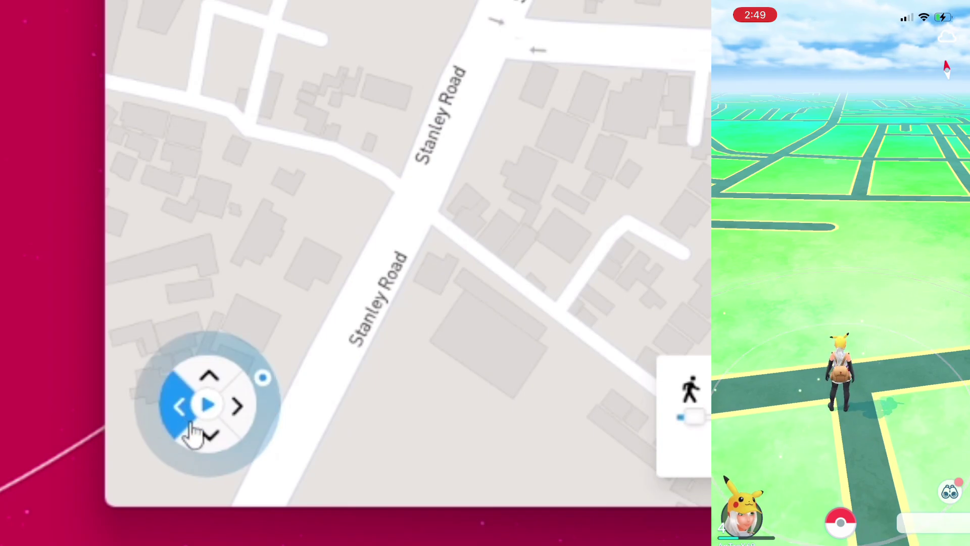
click(208, 405)
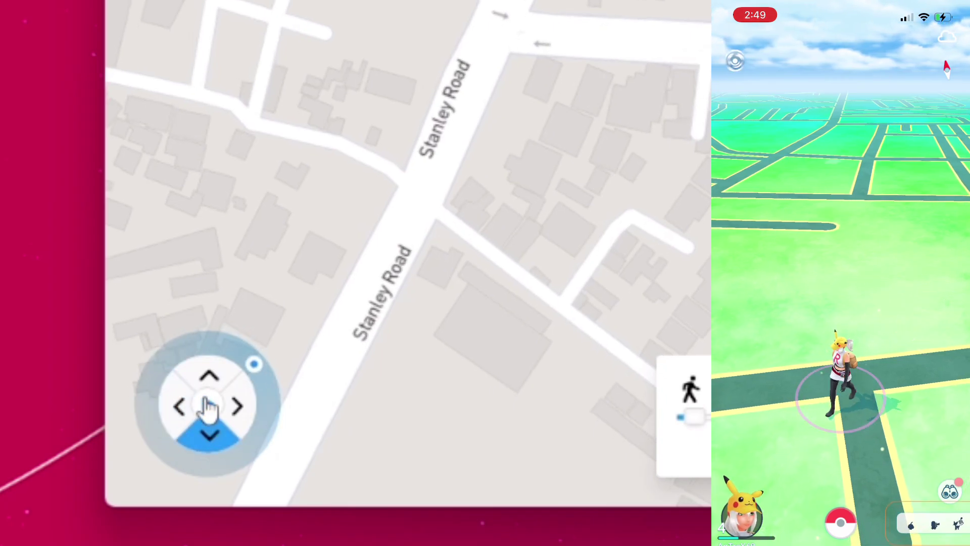
click(208, 427)
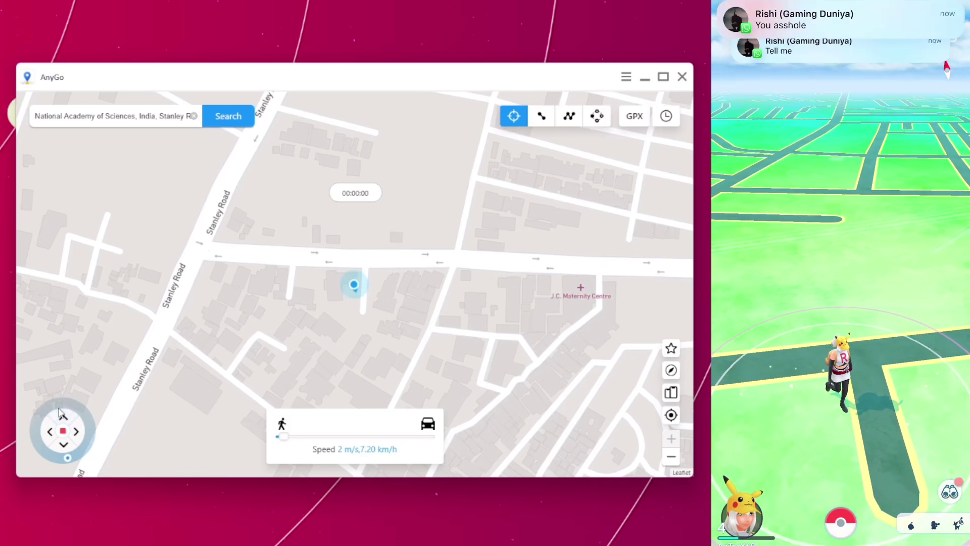
click(85, 434)
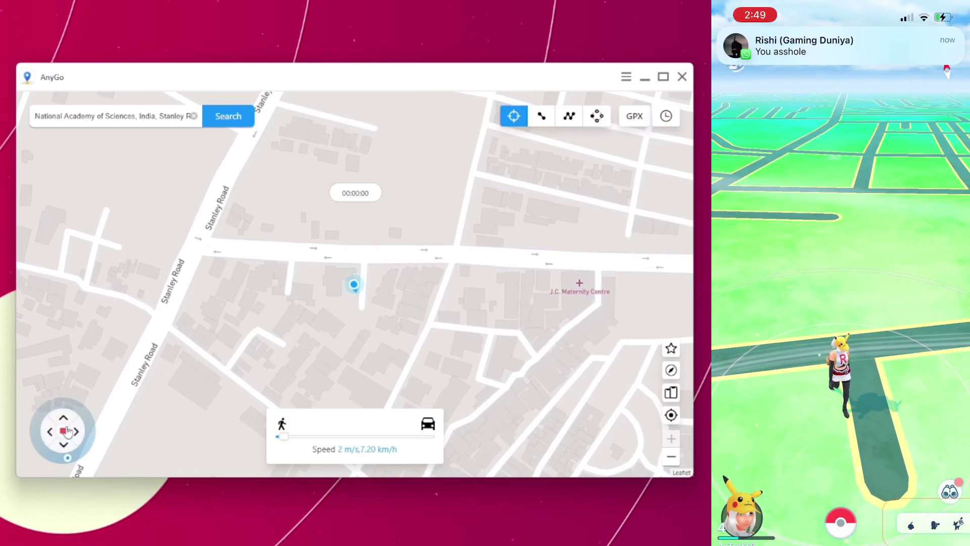
click(65, 431)
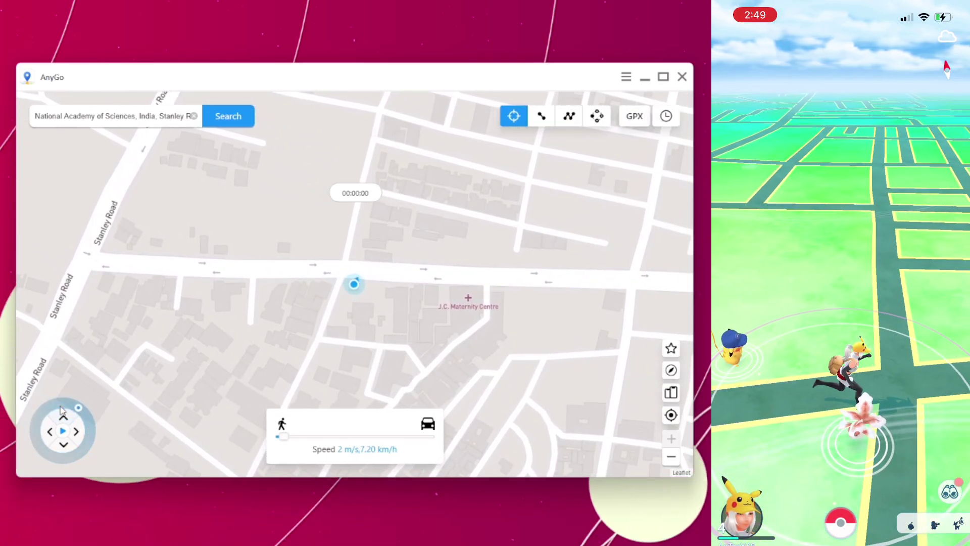
Steer the location manually west, east, west again and north along the road near J.C. Maternity Centre
key(Left)
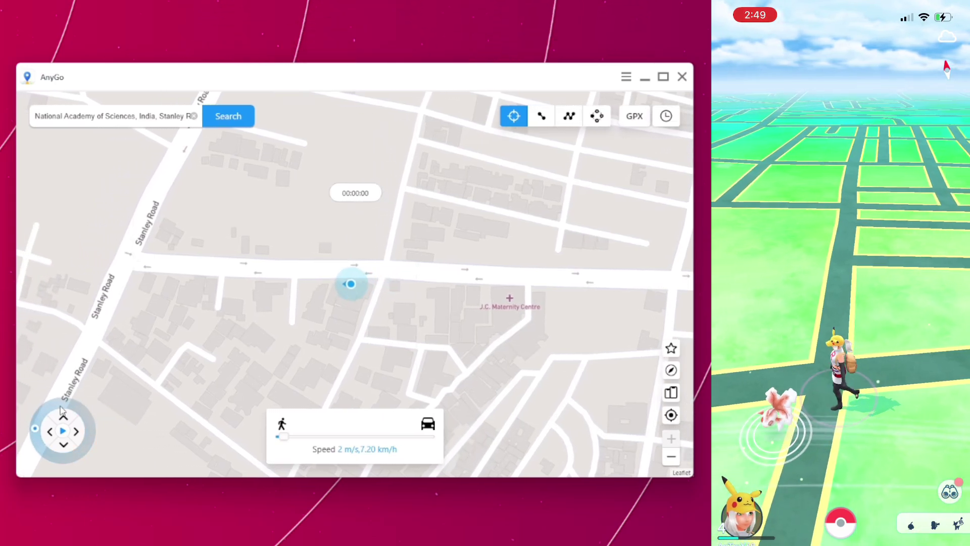
key(Right)
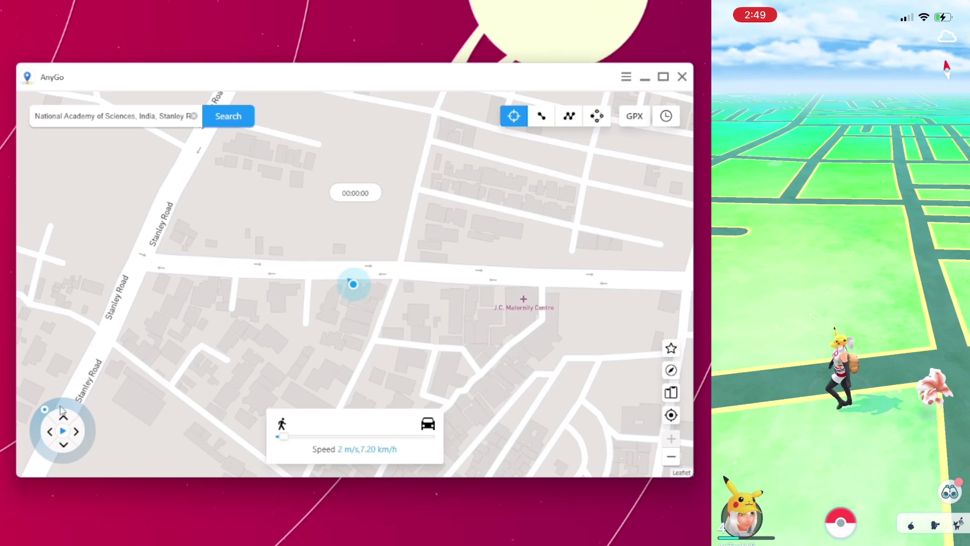
key(Left)
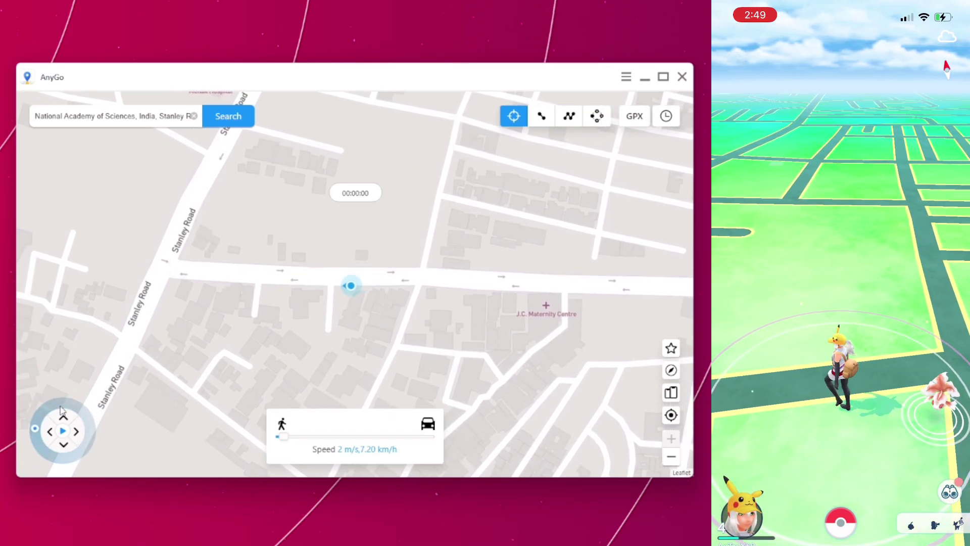
key(Up)
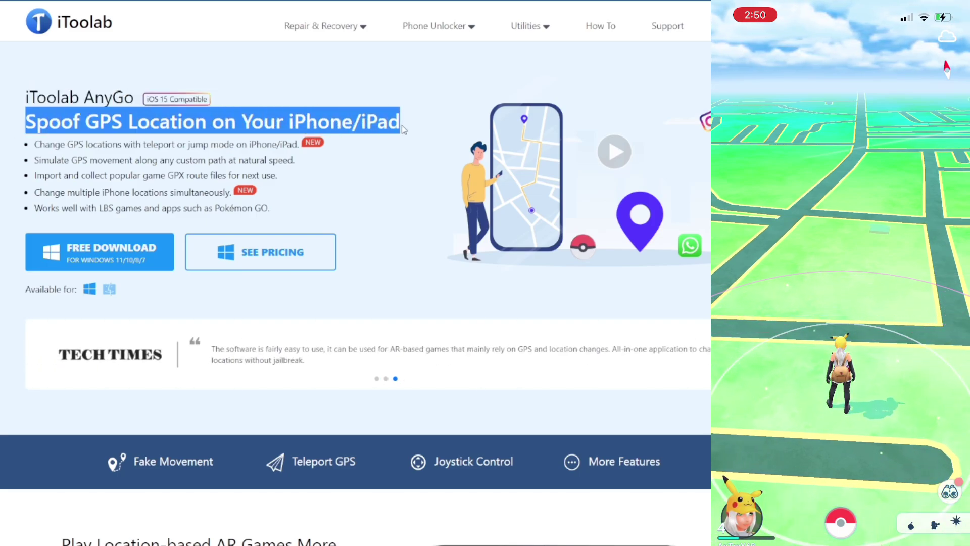
Switch to the iToolab AnyGo product page and review its feature list and free Windows download option
click(24, 200)
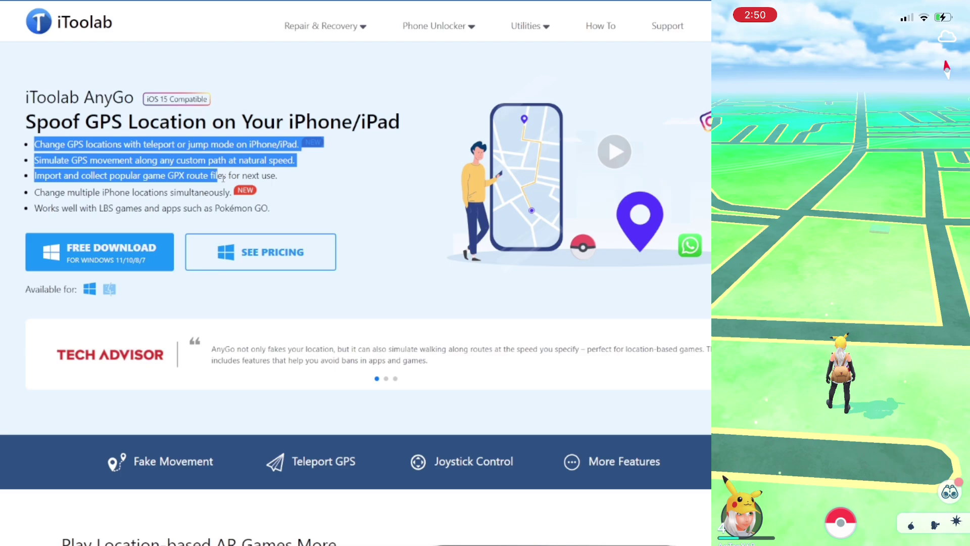
click(290, 215)
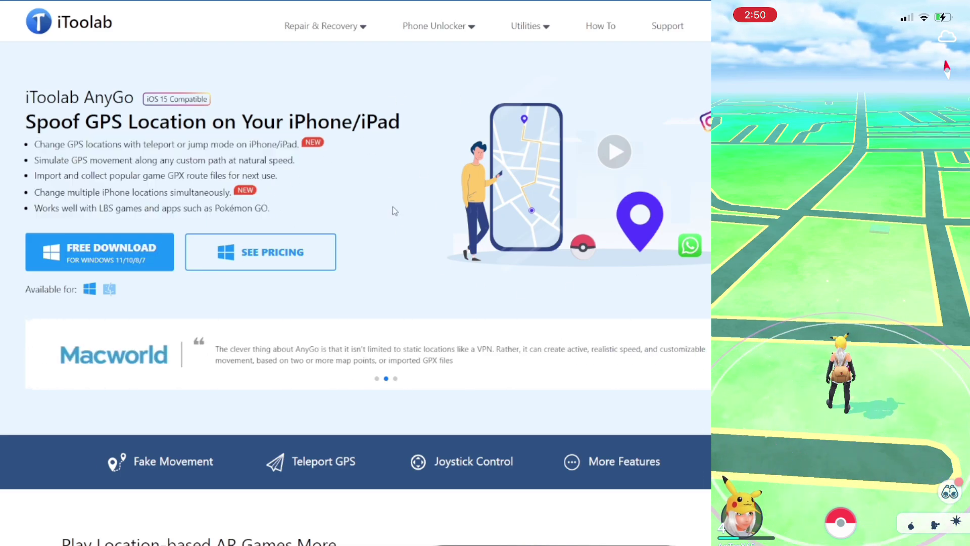
scroll(400, 349, down, 1)
scroll(399, 352, down, 3)
scroll(384, 339, up, 4)
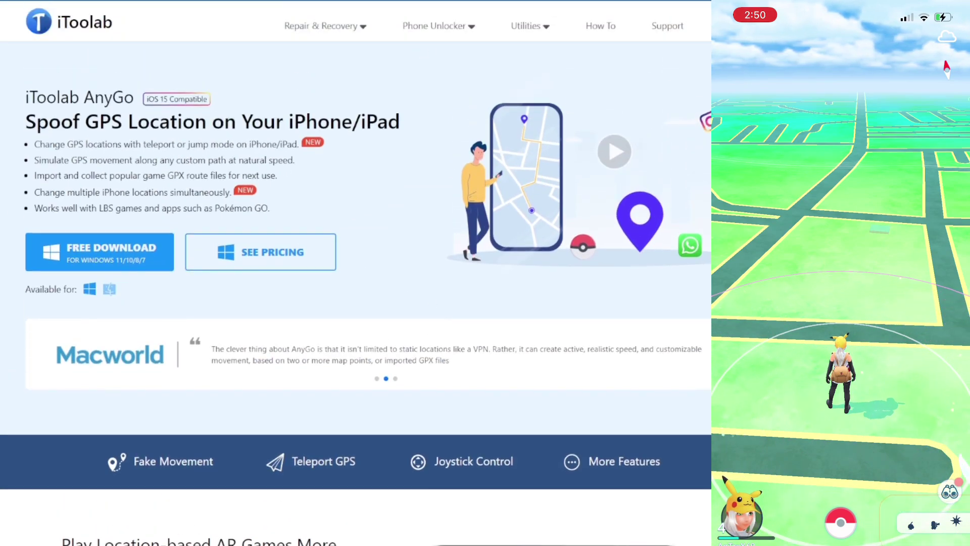
drag(45, 231, 135, 260)
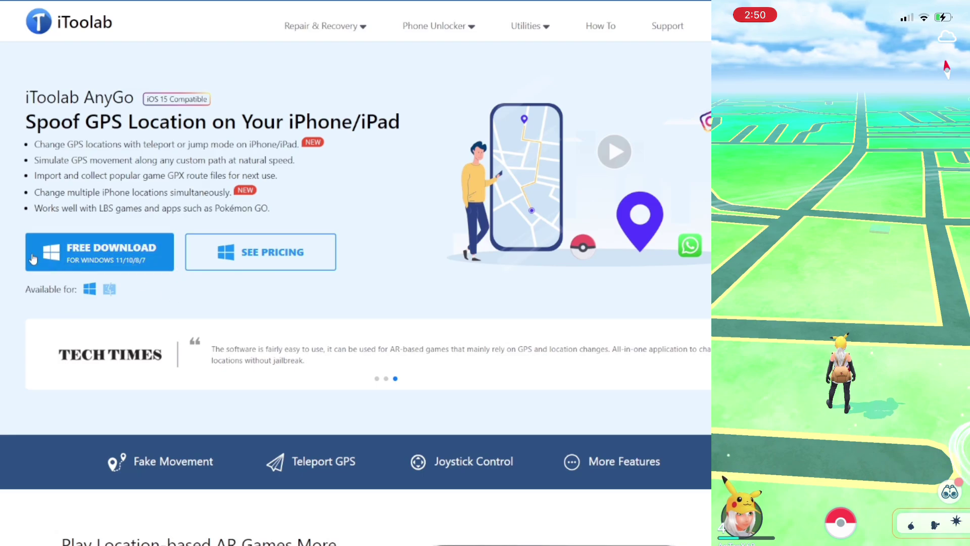